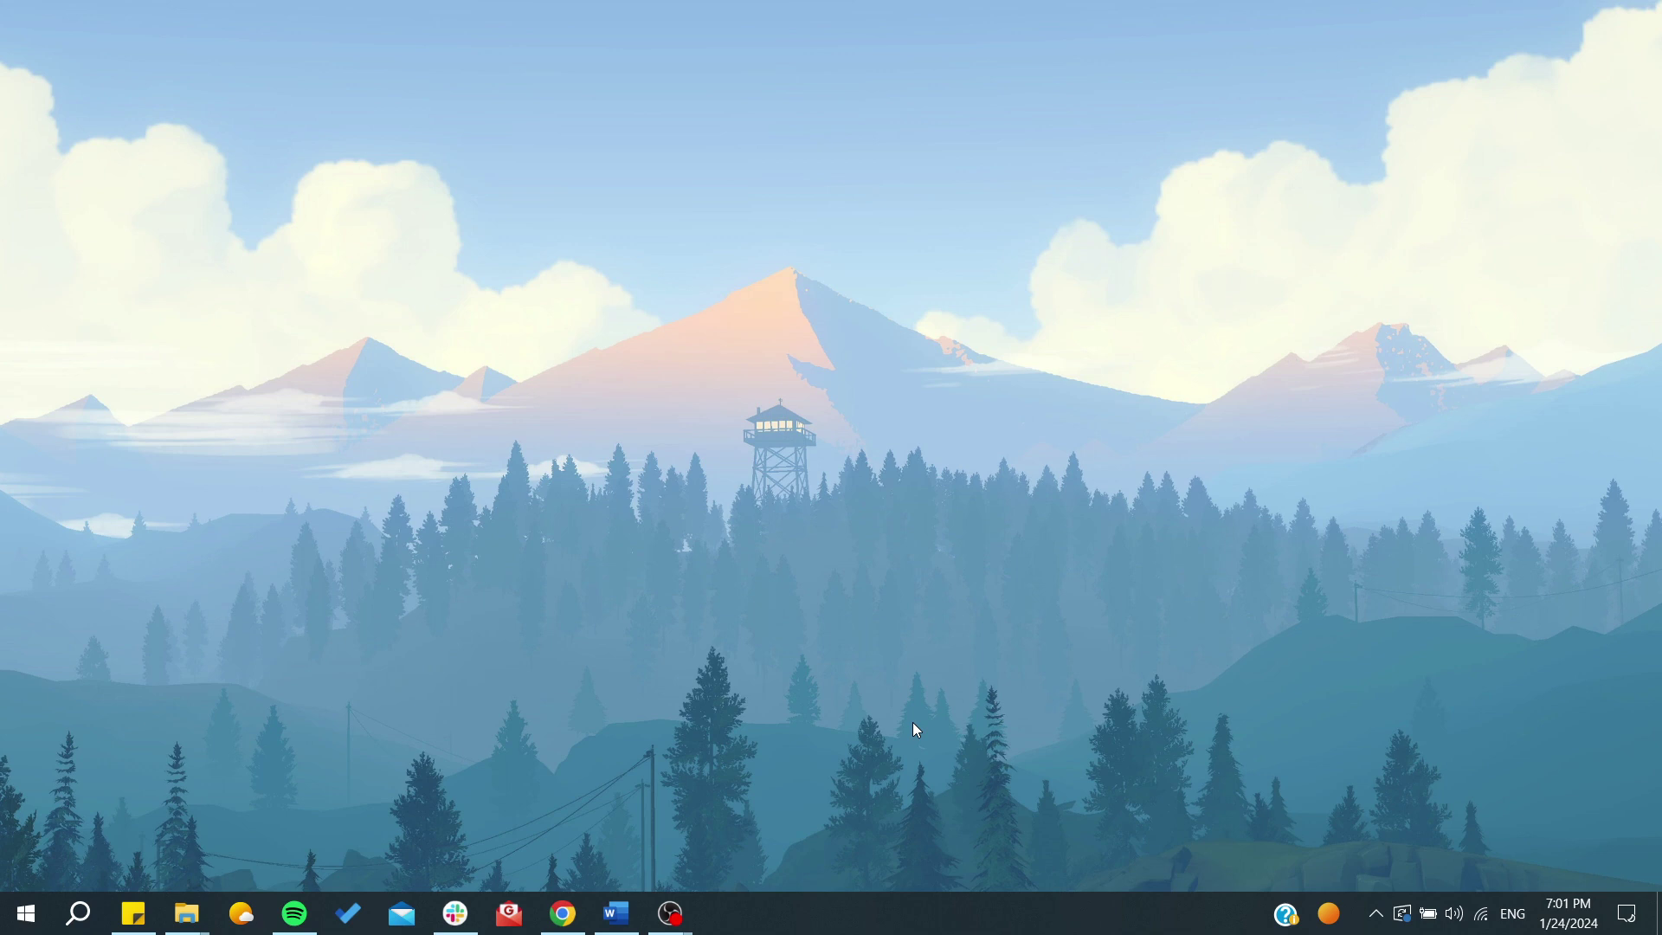
# Step: Open Windows search to look for the Zoom app
pyautogui.press('super')
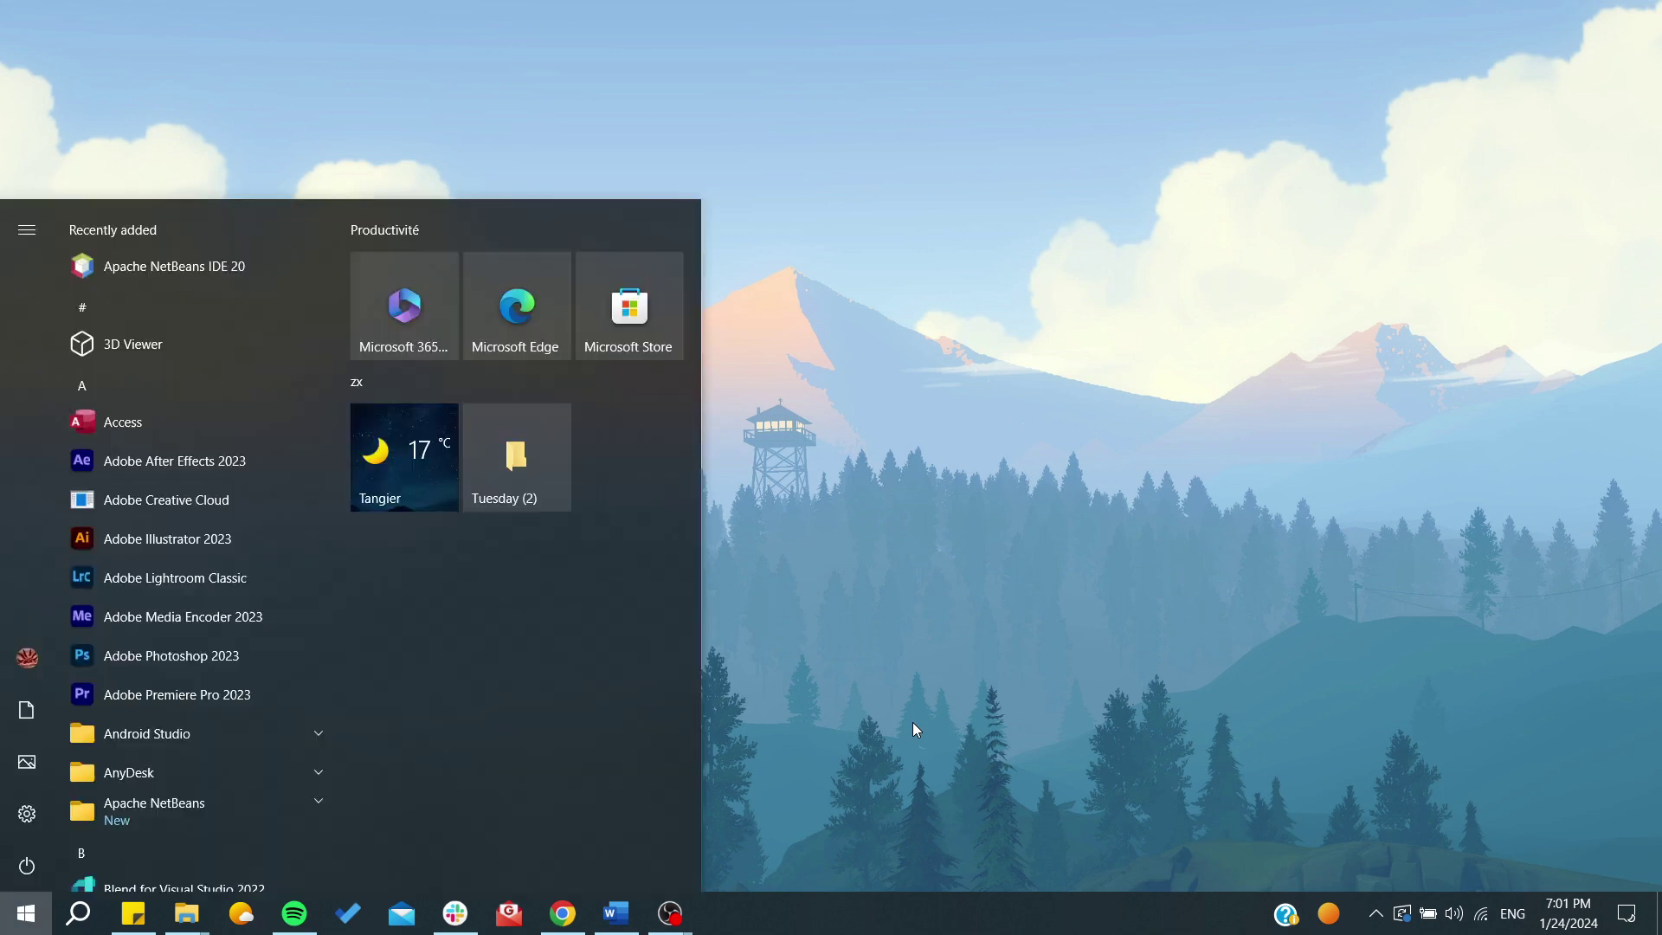
pyautogui.write('zoo')
# Step: Launch Zoom from the search results and try the Join form, dismissing it twice
pyautogui.click(701, 380)
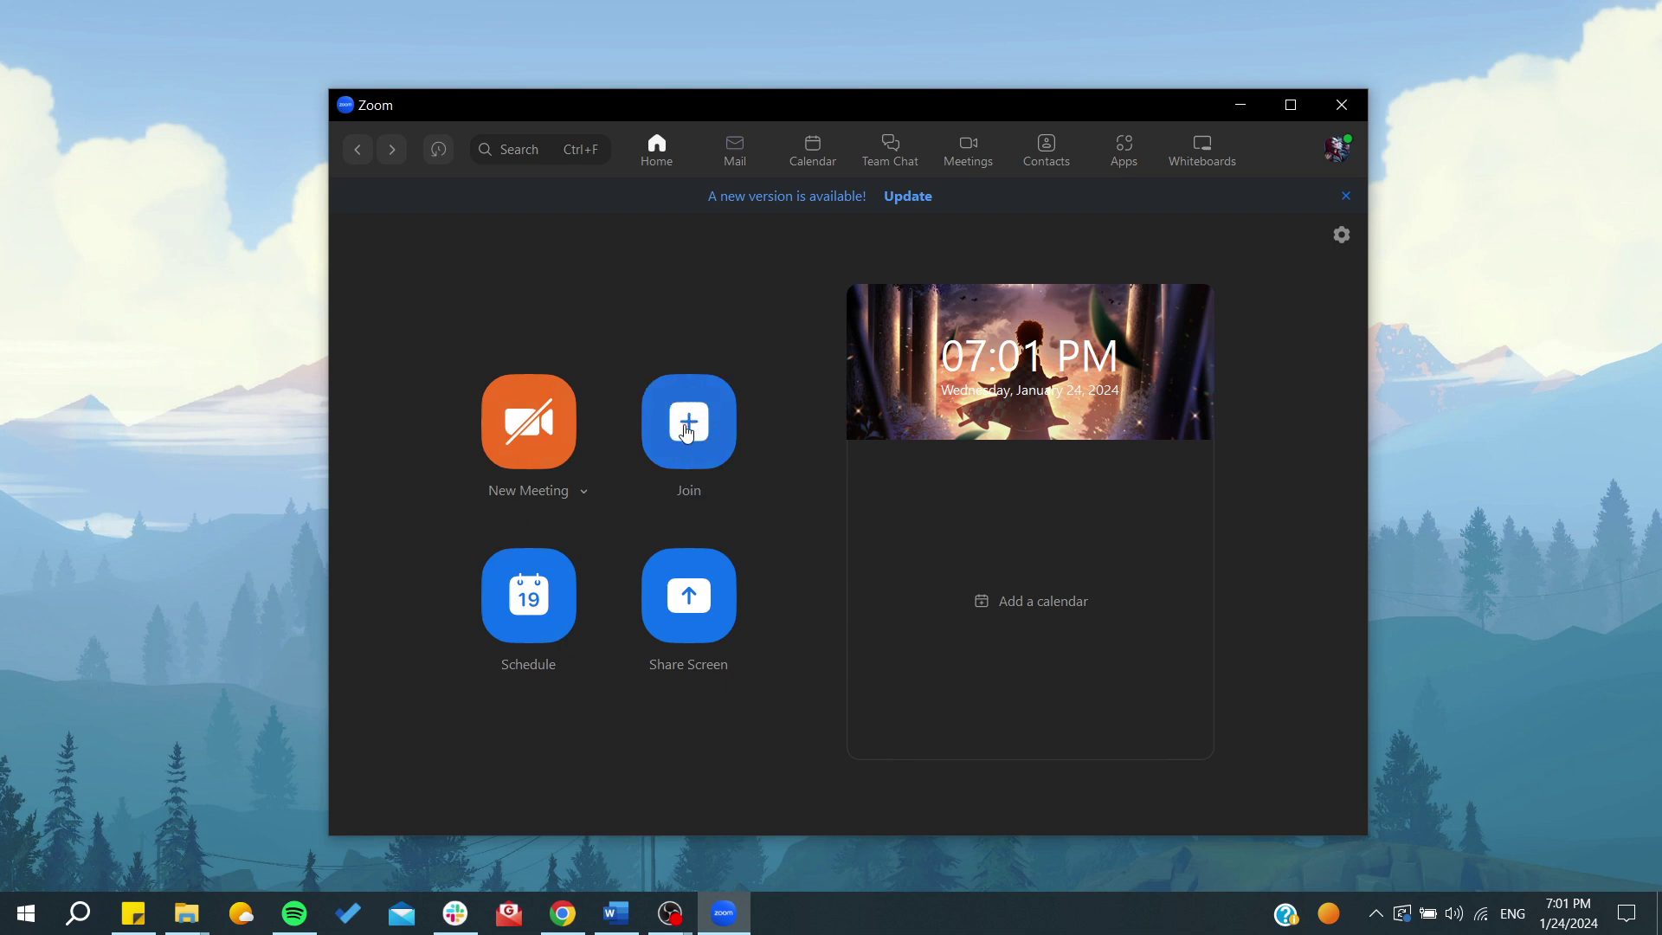
pyautogui.click(685, 428)
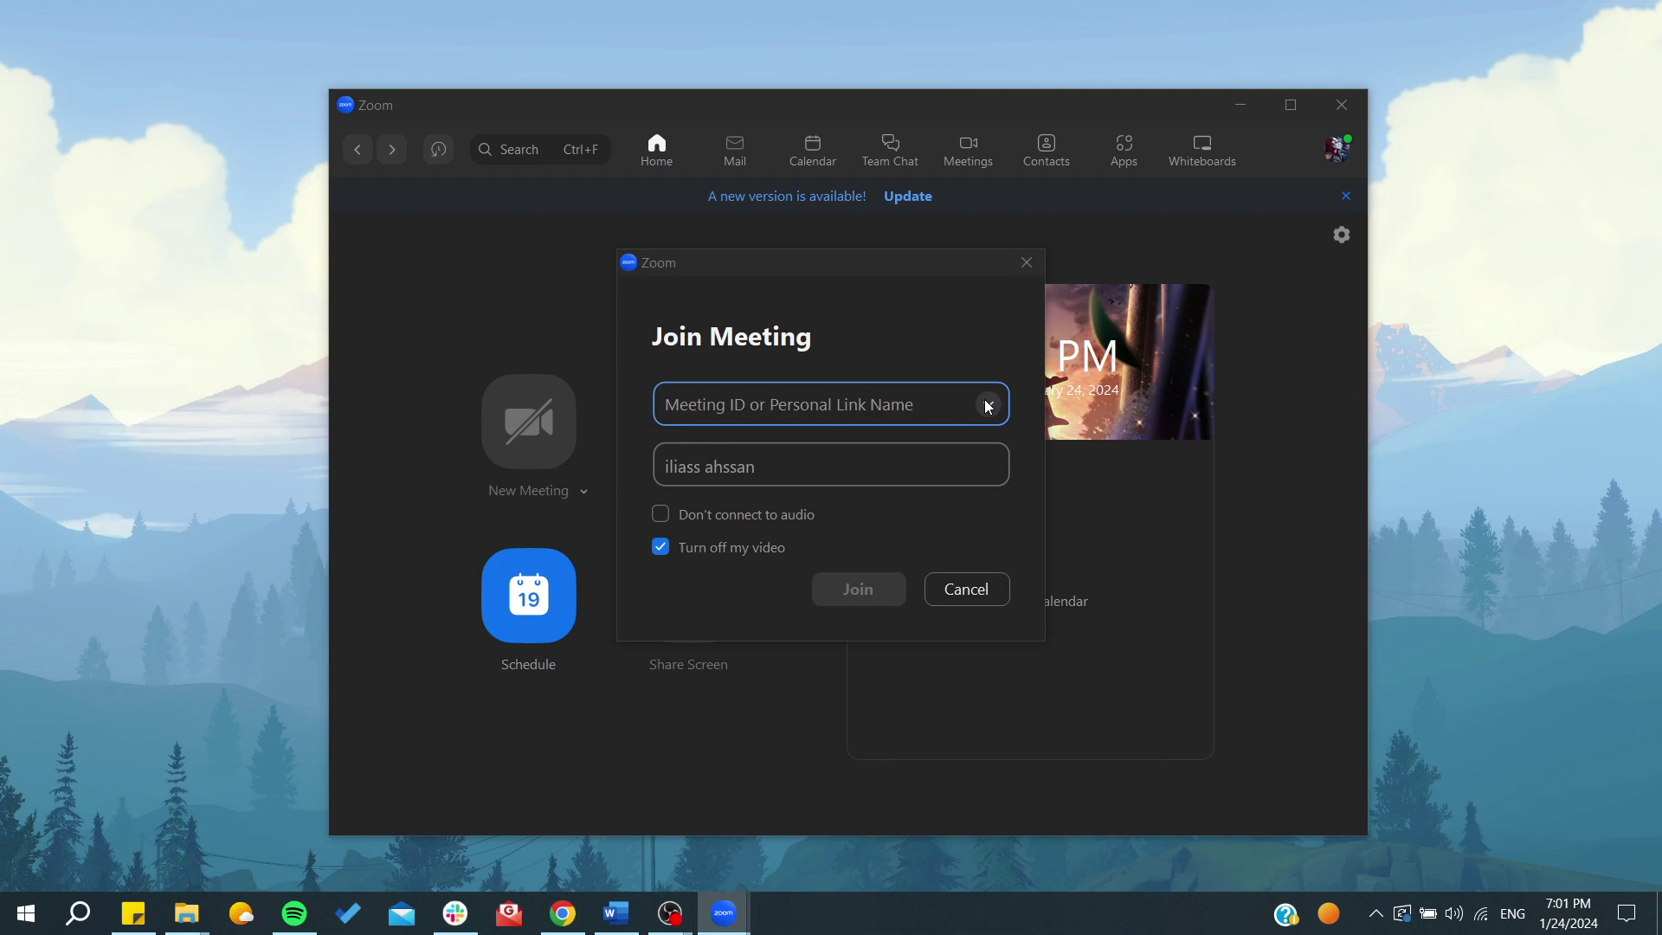
pyautogui.moveTo(763, 468); pyautogui.dragTo(676, 457)
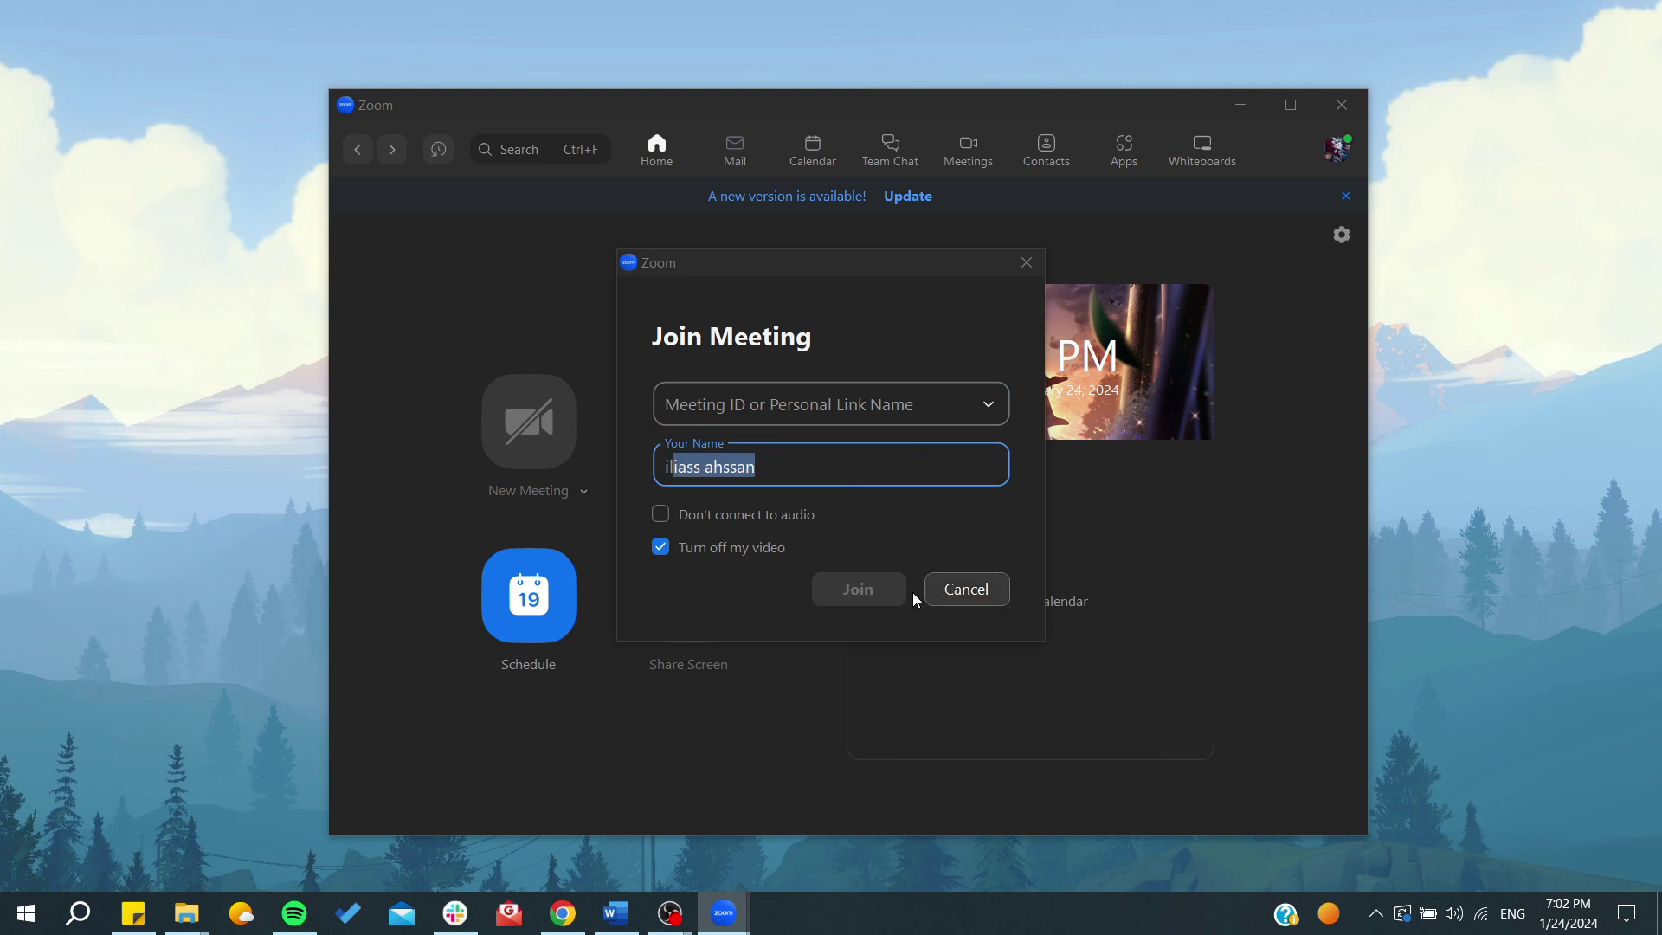
pyautogui.click(964, 589)
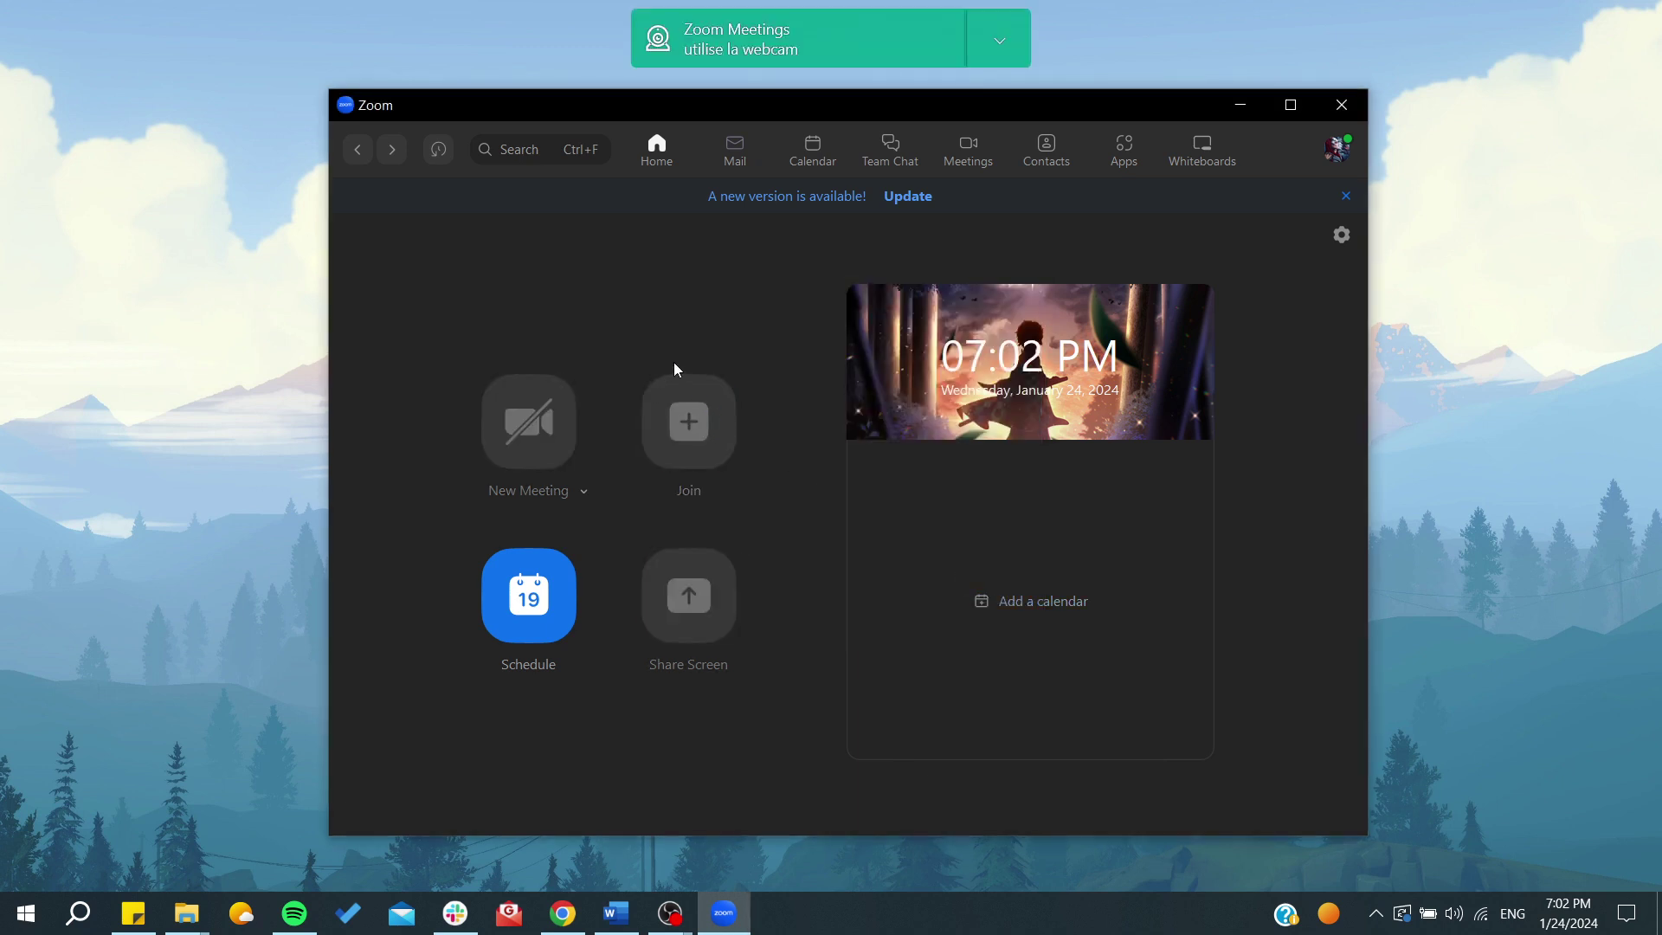
pyautogui.click(669, 422)
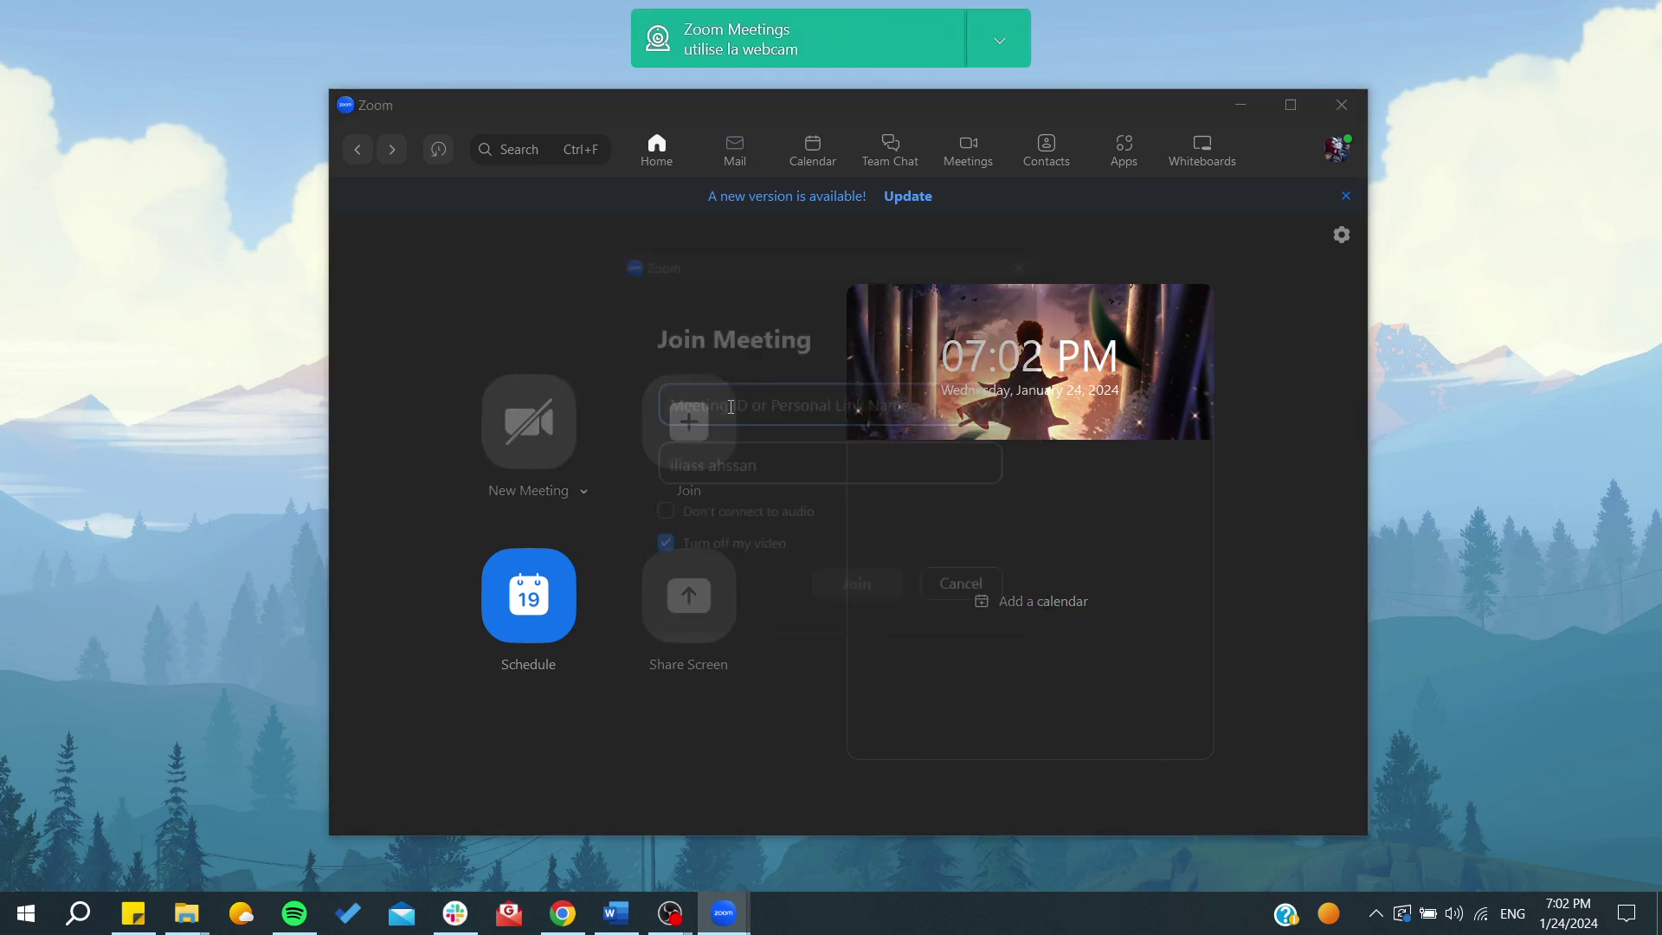
pyautogui.click(1027, 265)
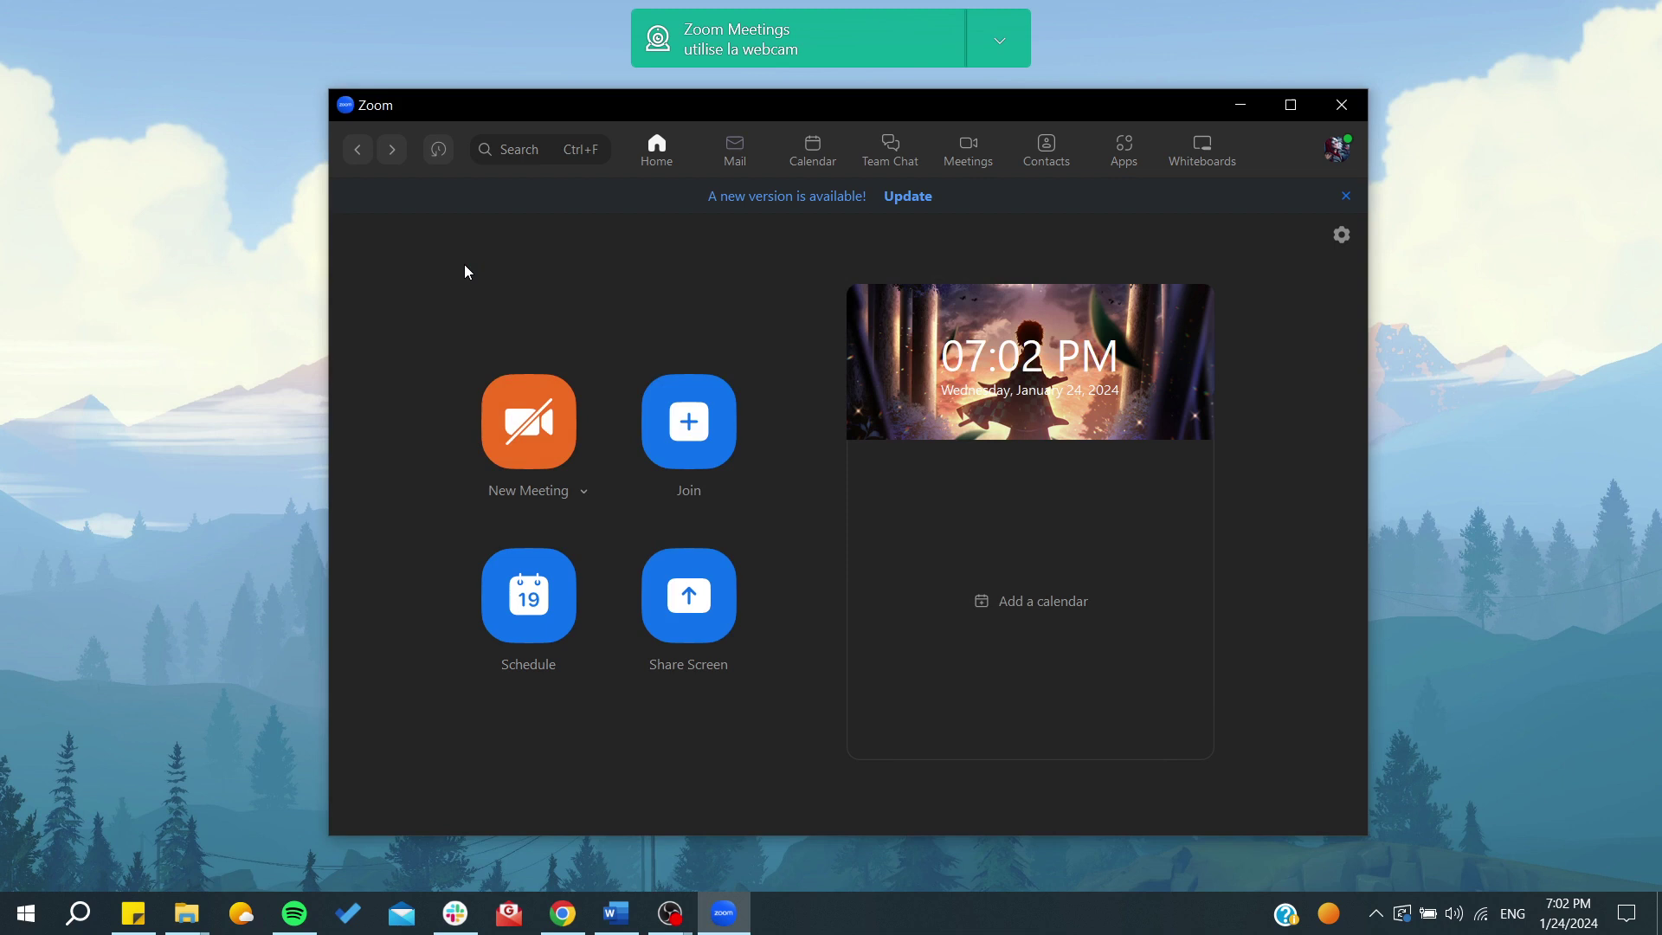
# Step: Start a new meeting and maximize its window to full screen
pyautogui.click(547, 418)
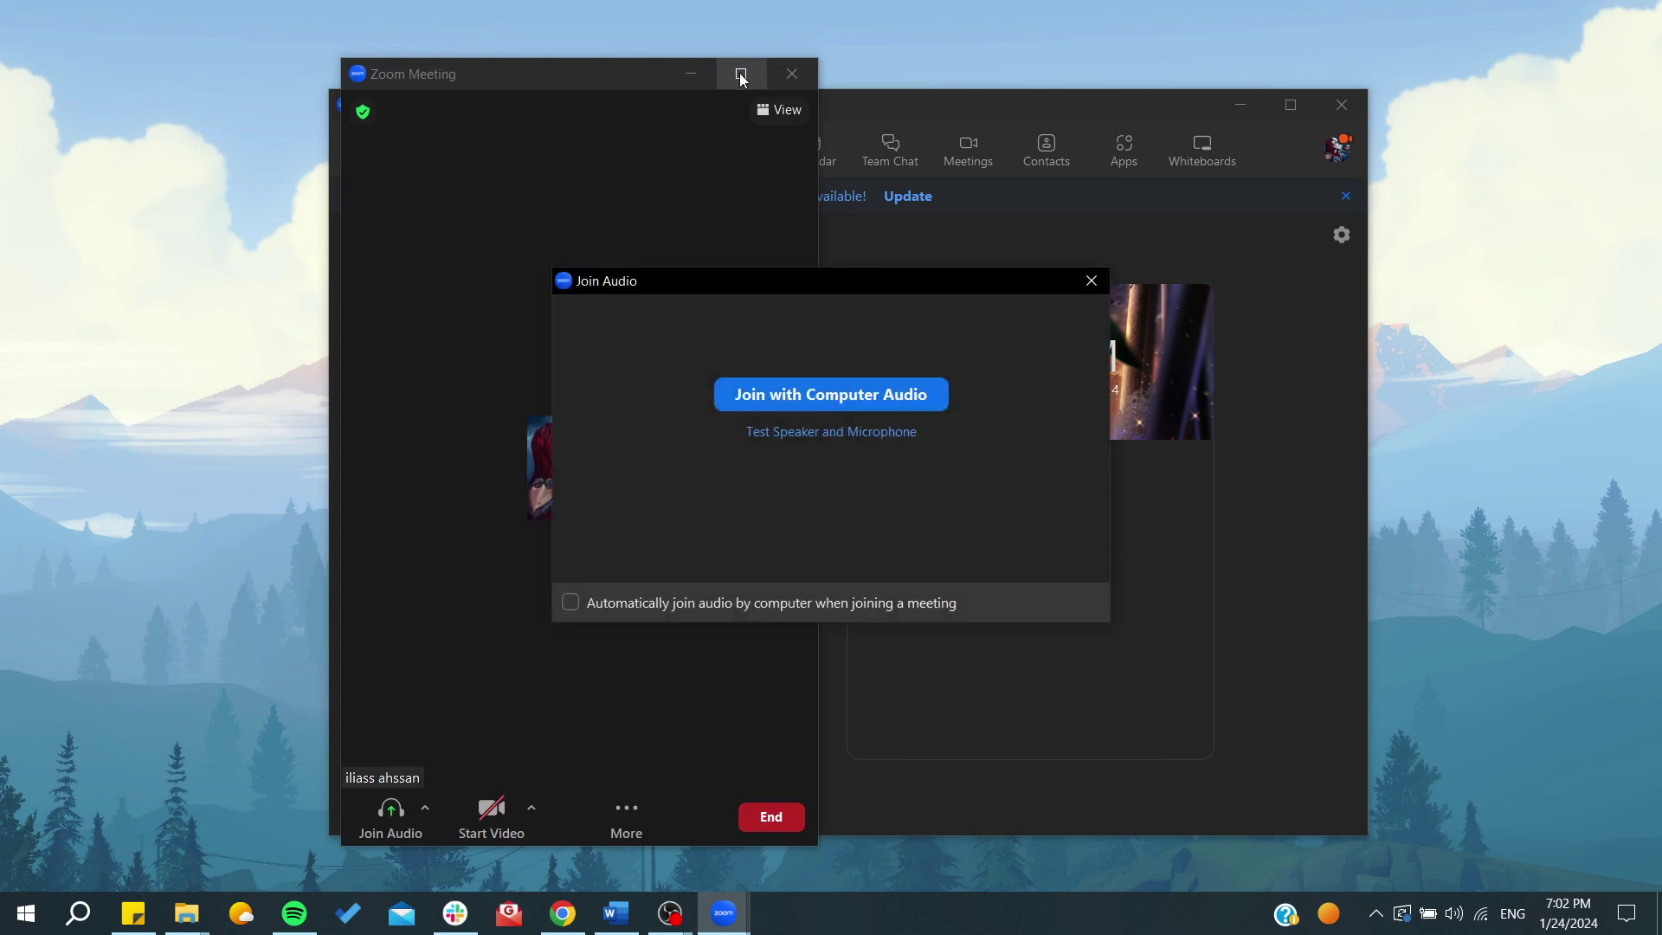
pyautogui.click(1094, 282)
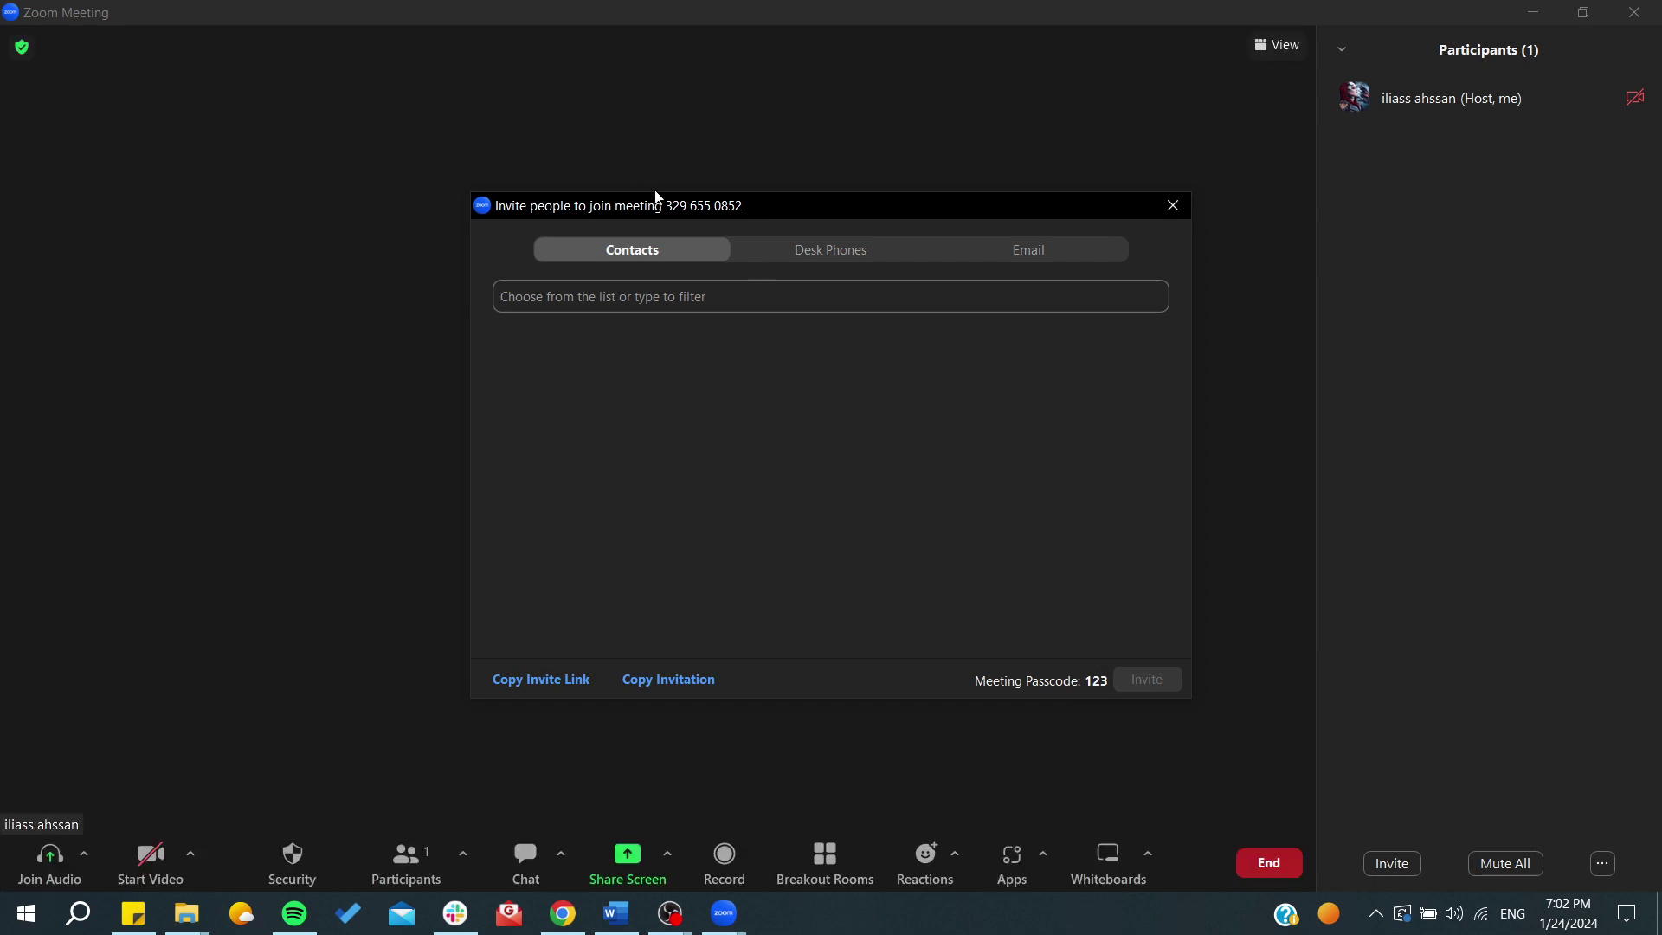
# Step: Copy the meeting's invite link to the clipboard
pyautogui.rightClick(694, 207)
pyautogui.click(681, 208)
pyautogui.click(530, 680)
# Step: Paste the invite link into the contact filter box, then delete it
pyautogui.click(768, 297)
pyautogui.hotkey('ctrl', 'v')
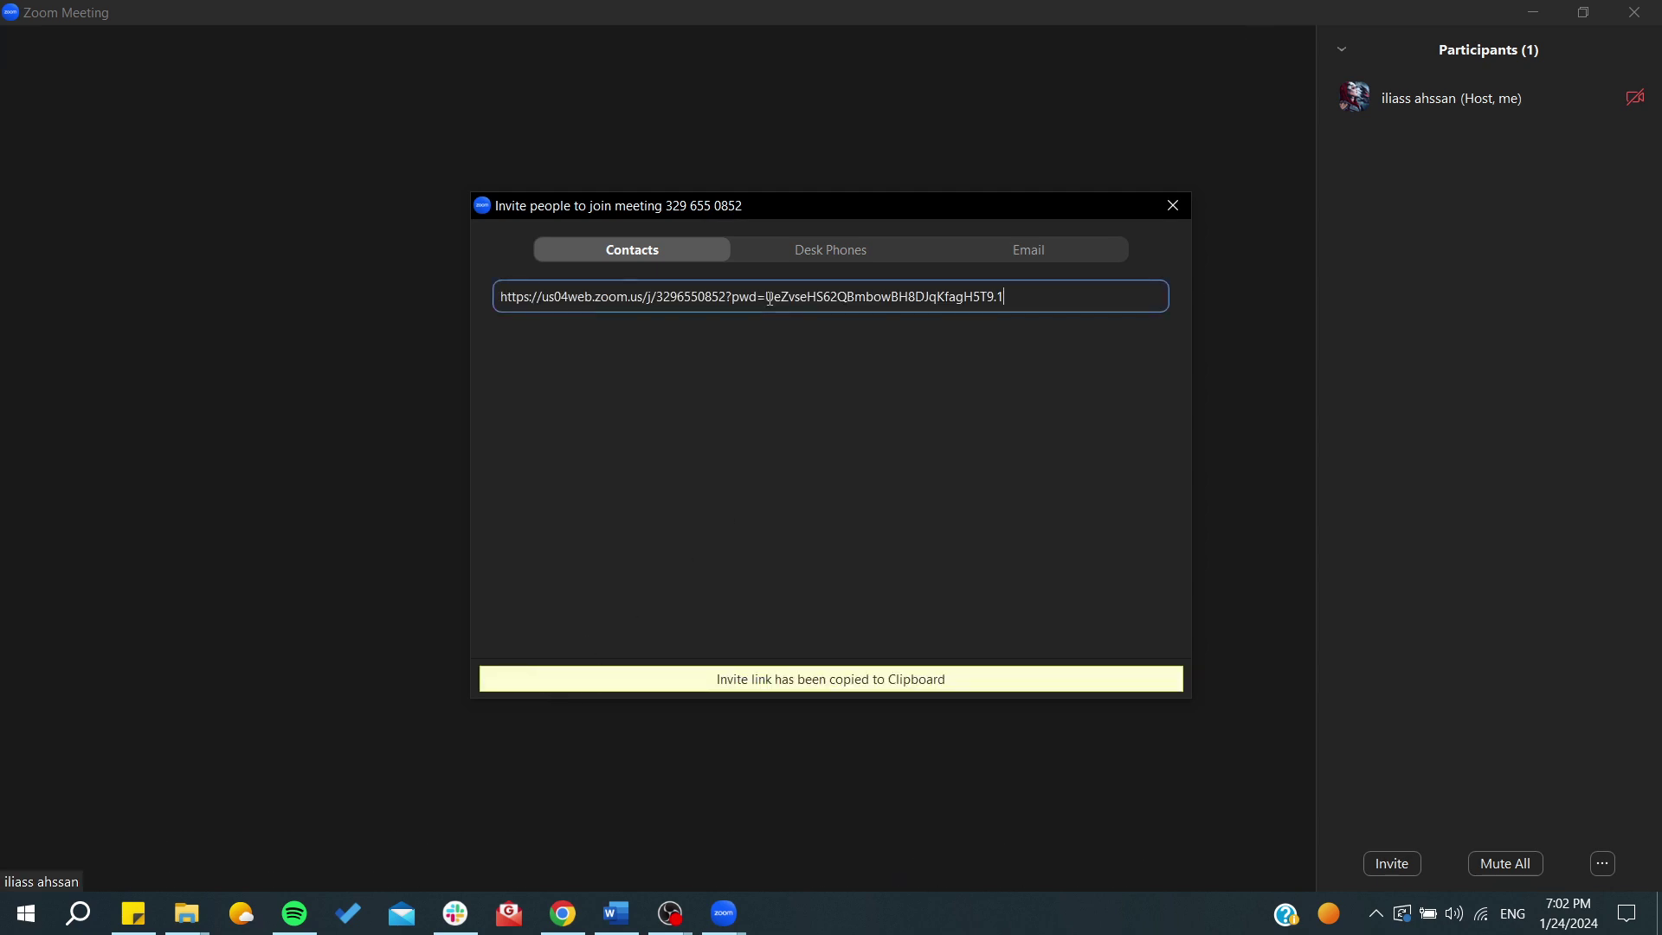
pyautogui.moveTo(1049, 296); pyautogui.dragTo(407, 301)
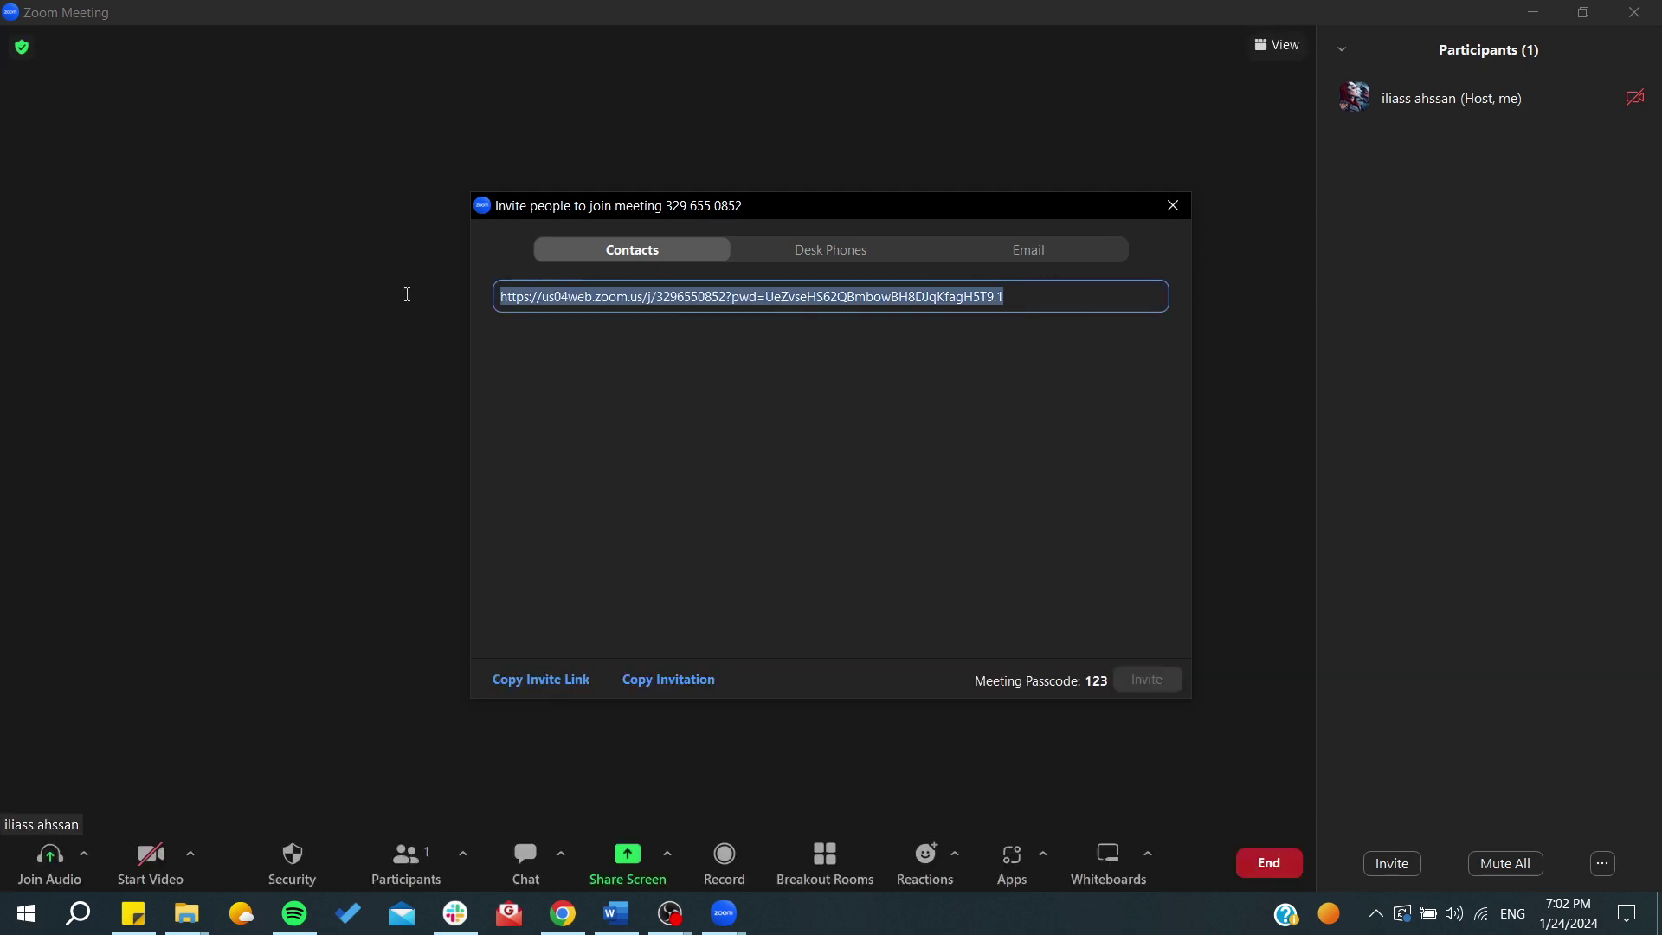
pyautogui.press('BackSpace')
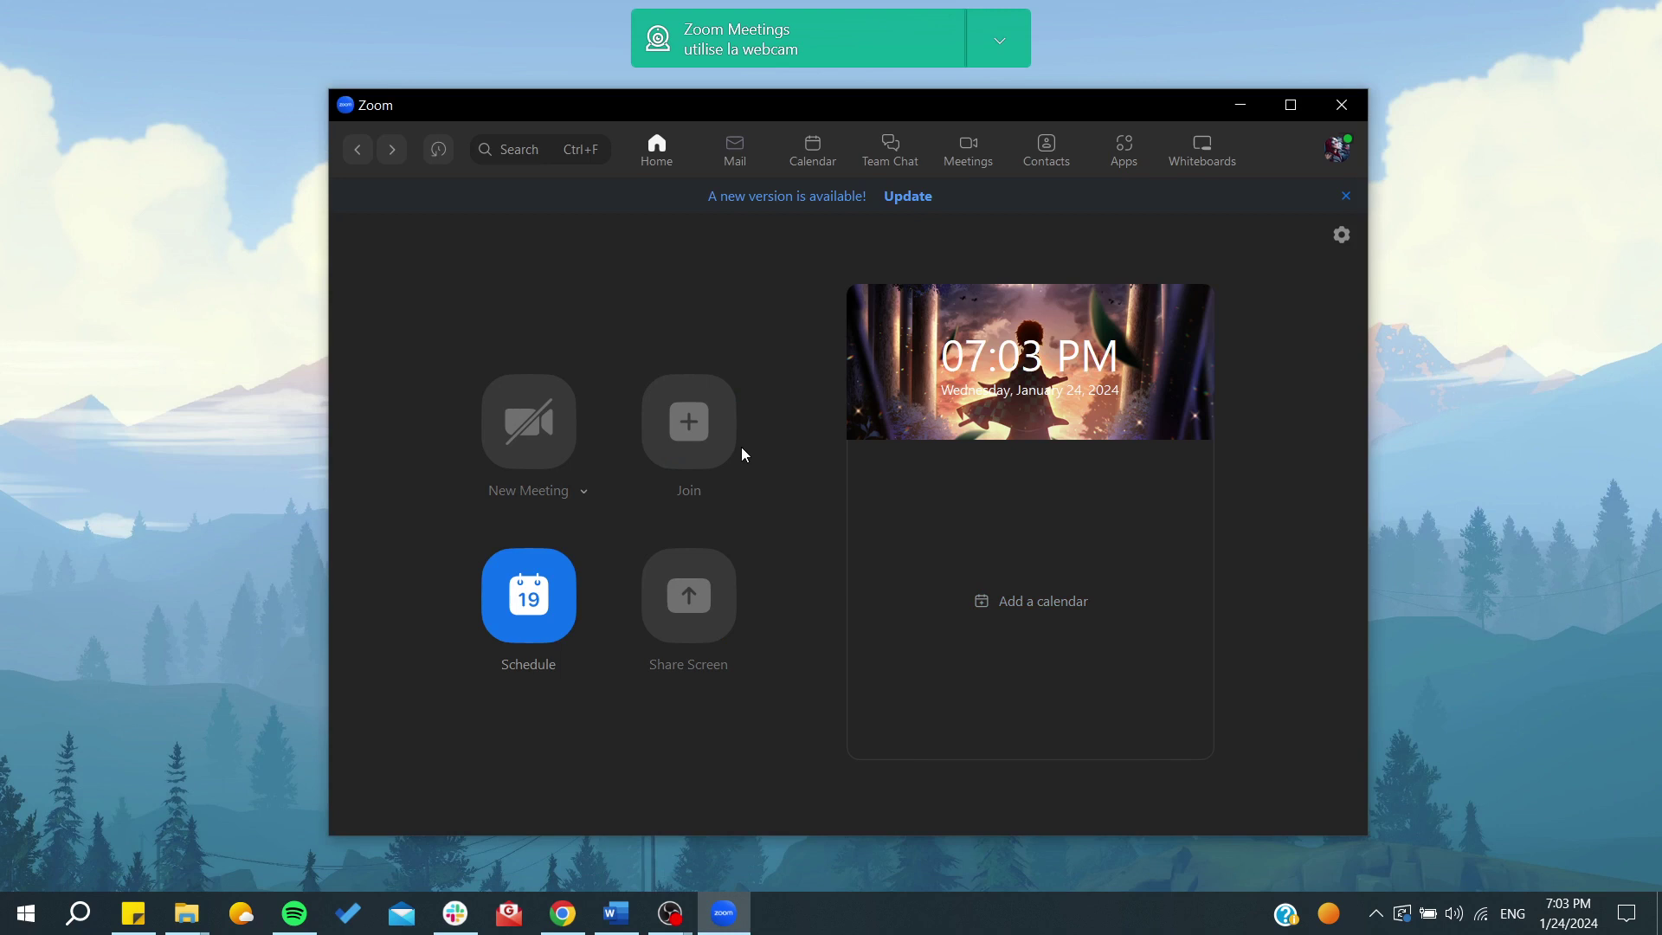
pyautogui.click(688, 422)
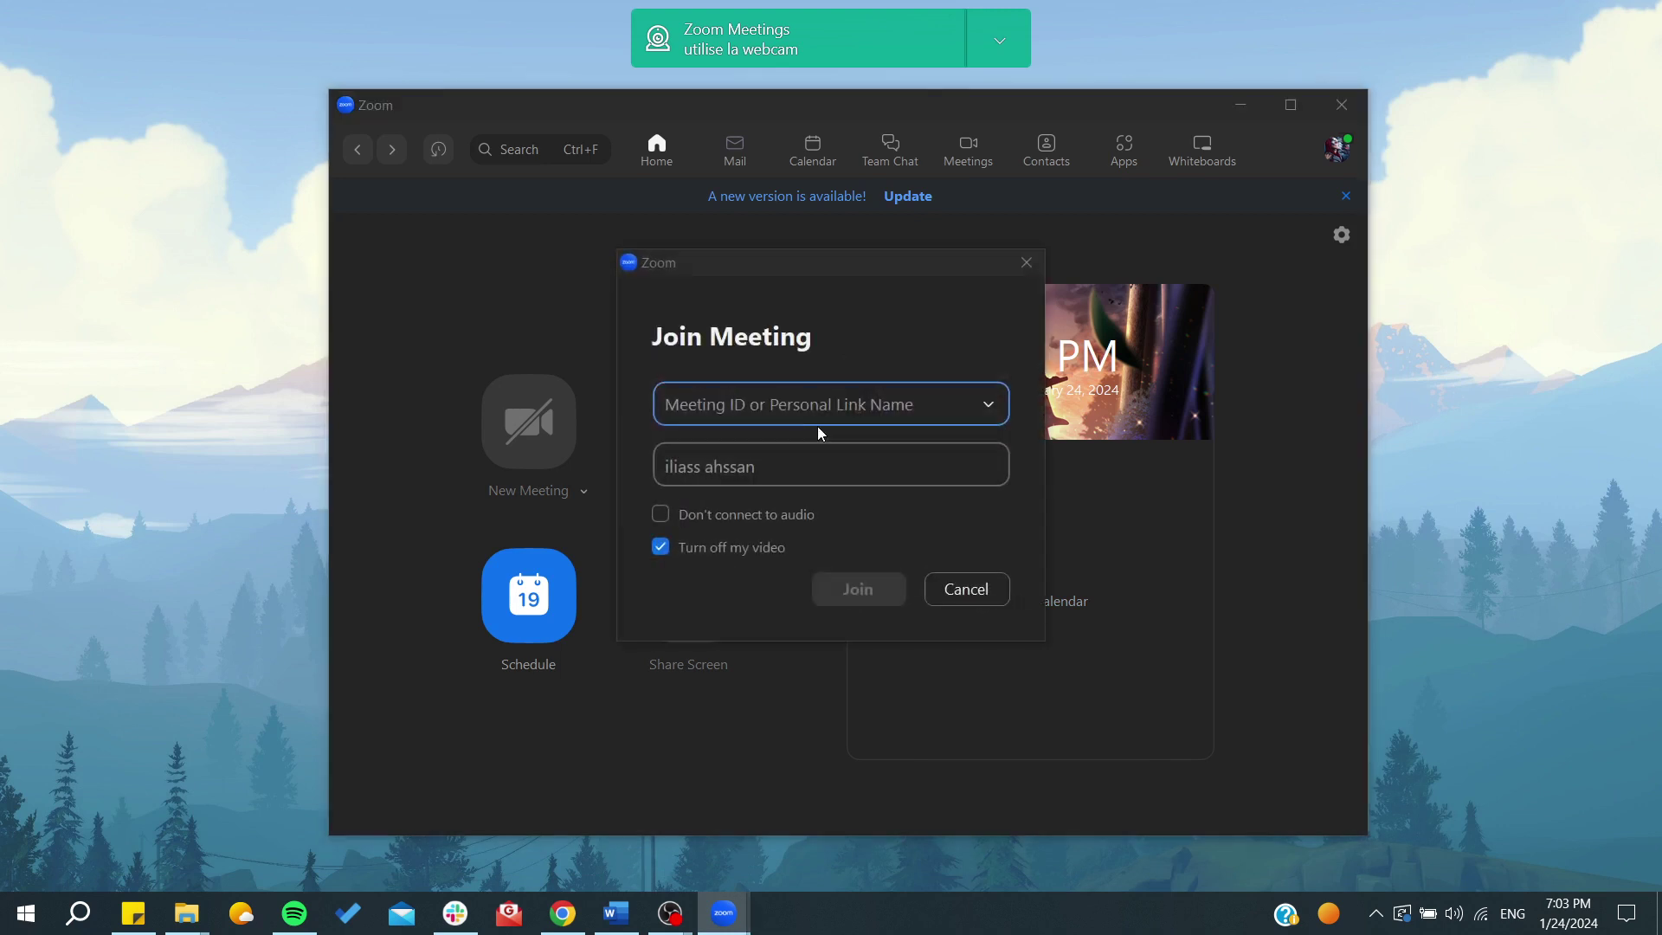
pyautogui.hotkey('ctrl', 'v')
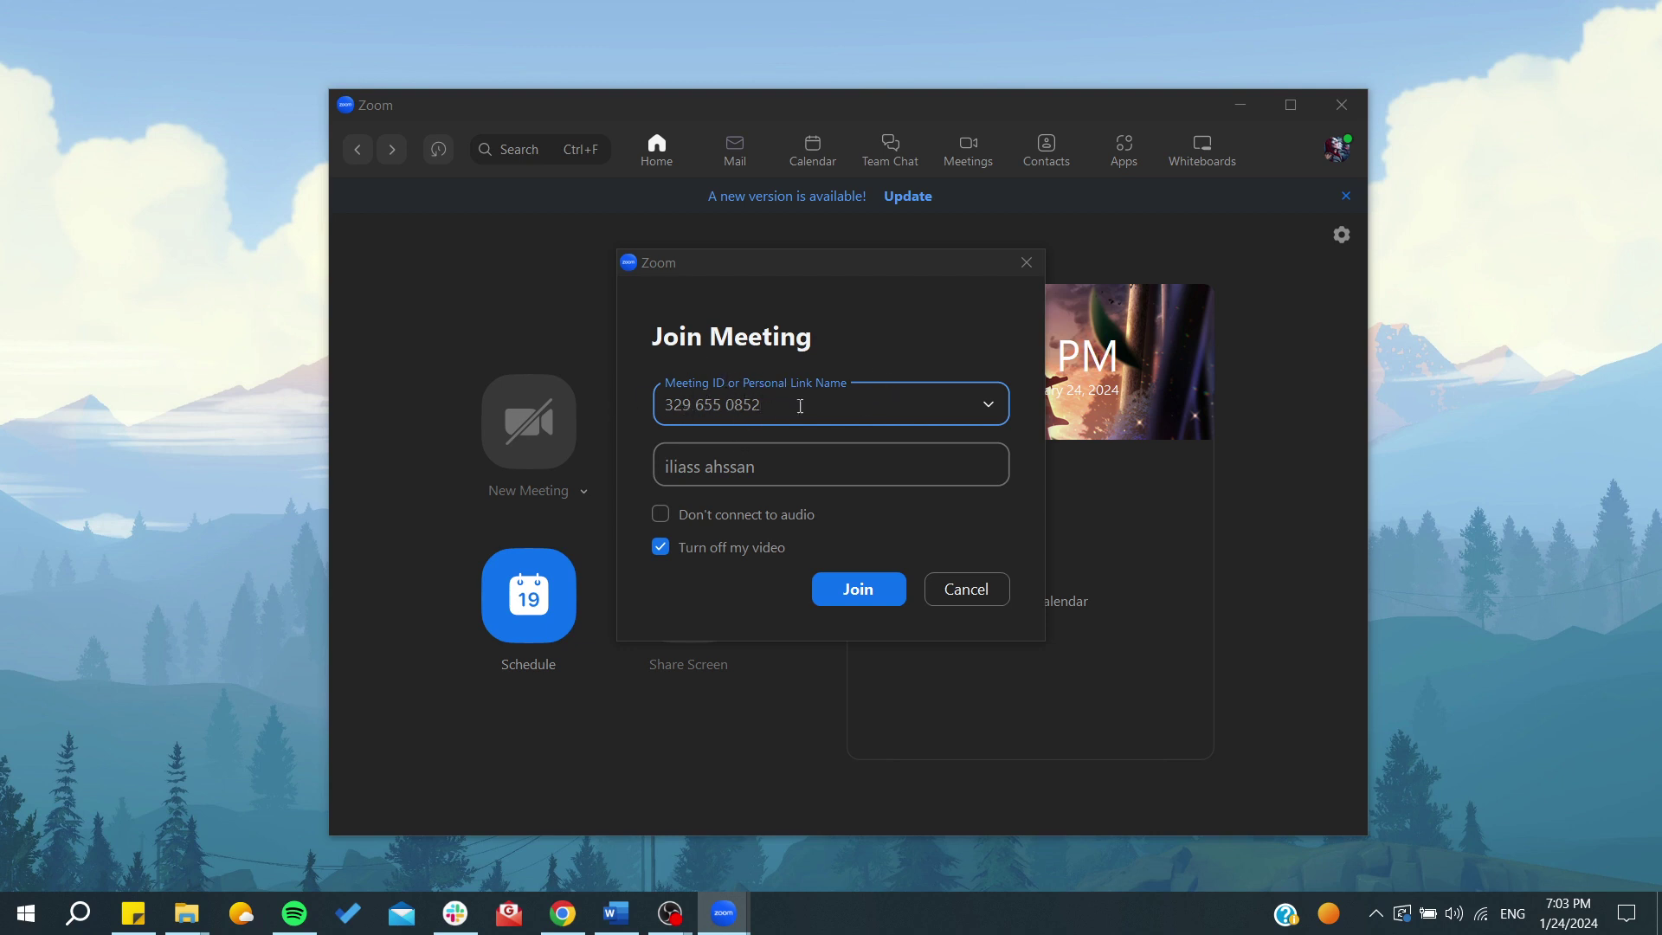
pyautogui.click(838, 591)
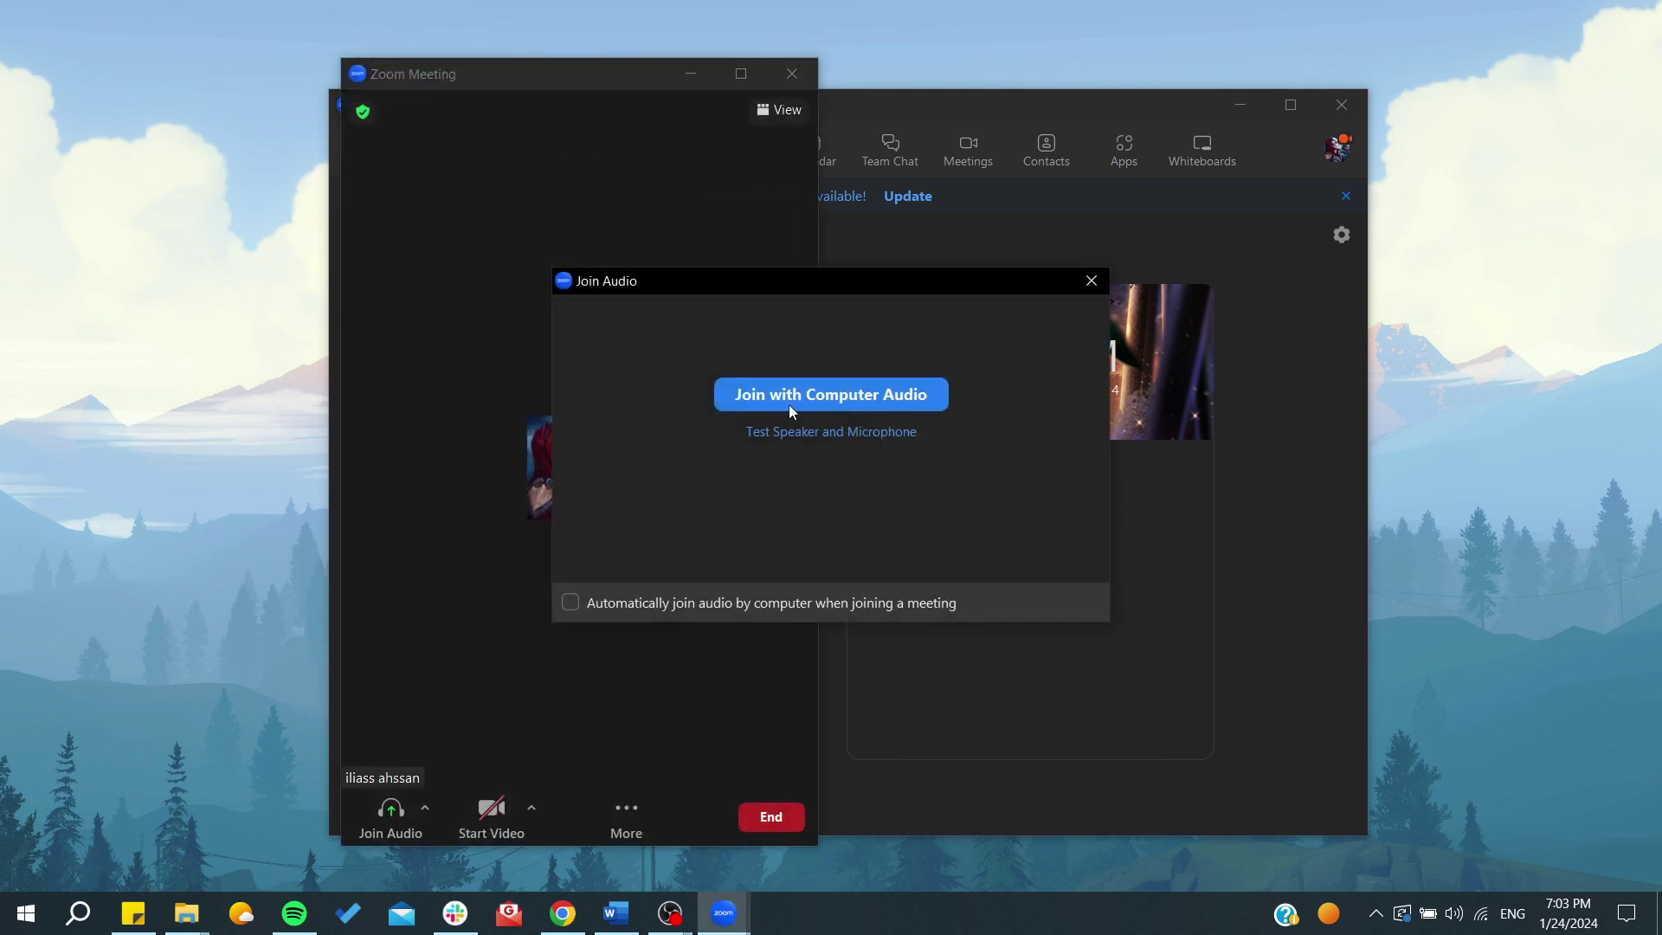
# Step: Dismiss the audio prompt, move the meeting window aside, and end the meeting
pyautogui.click(1092, 281)
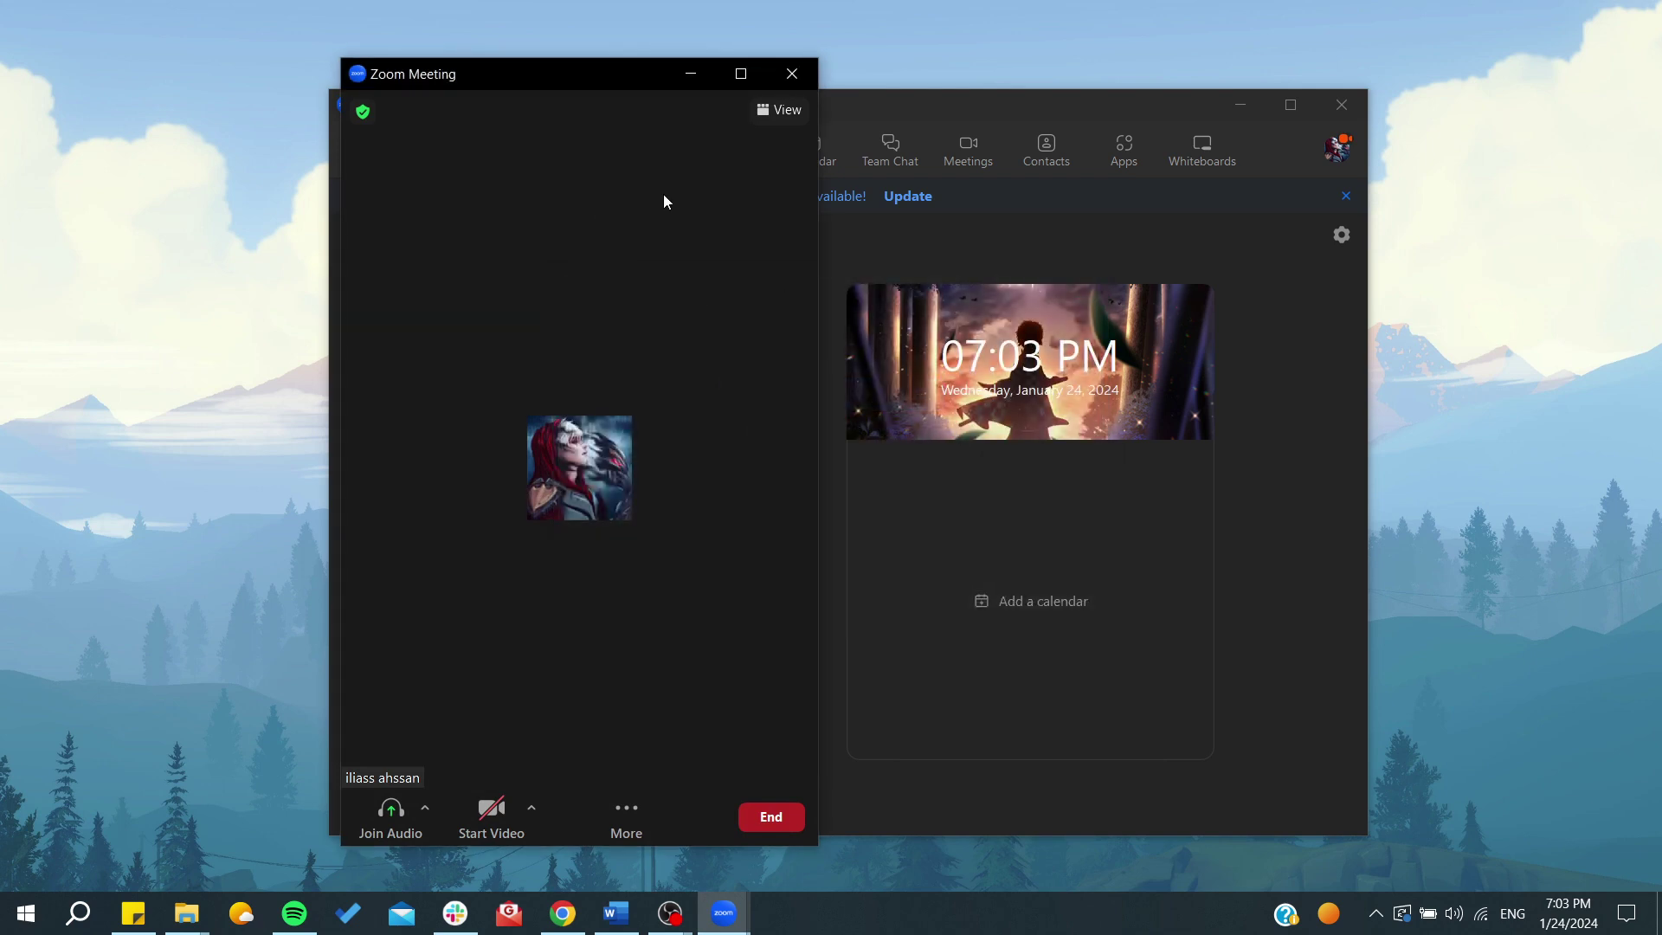
pyautogui.moveTo(536, 87); pyautogui.dragTo(873, 118)
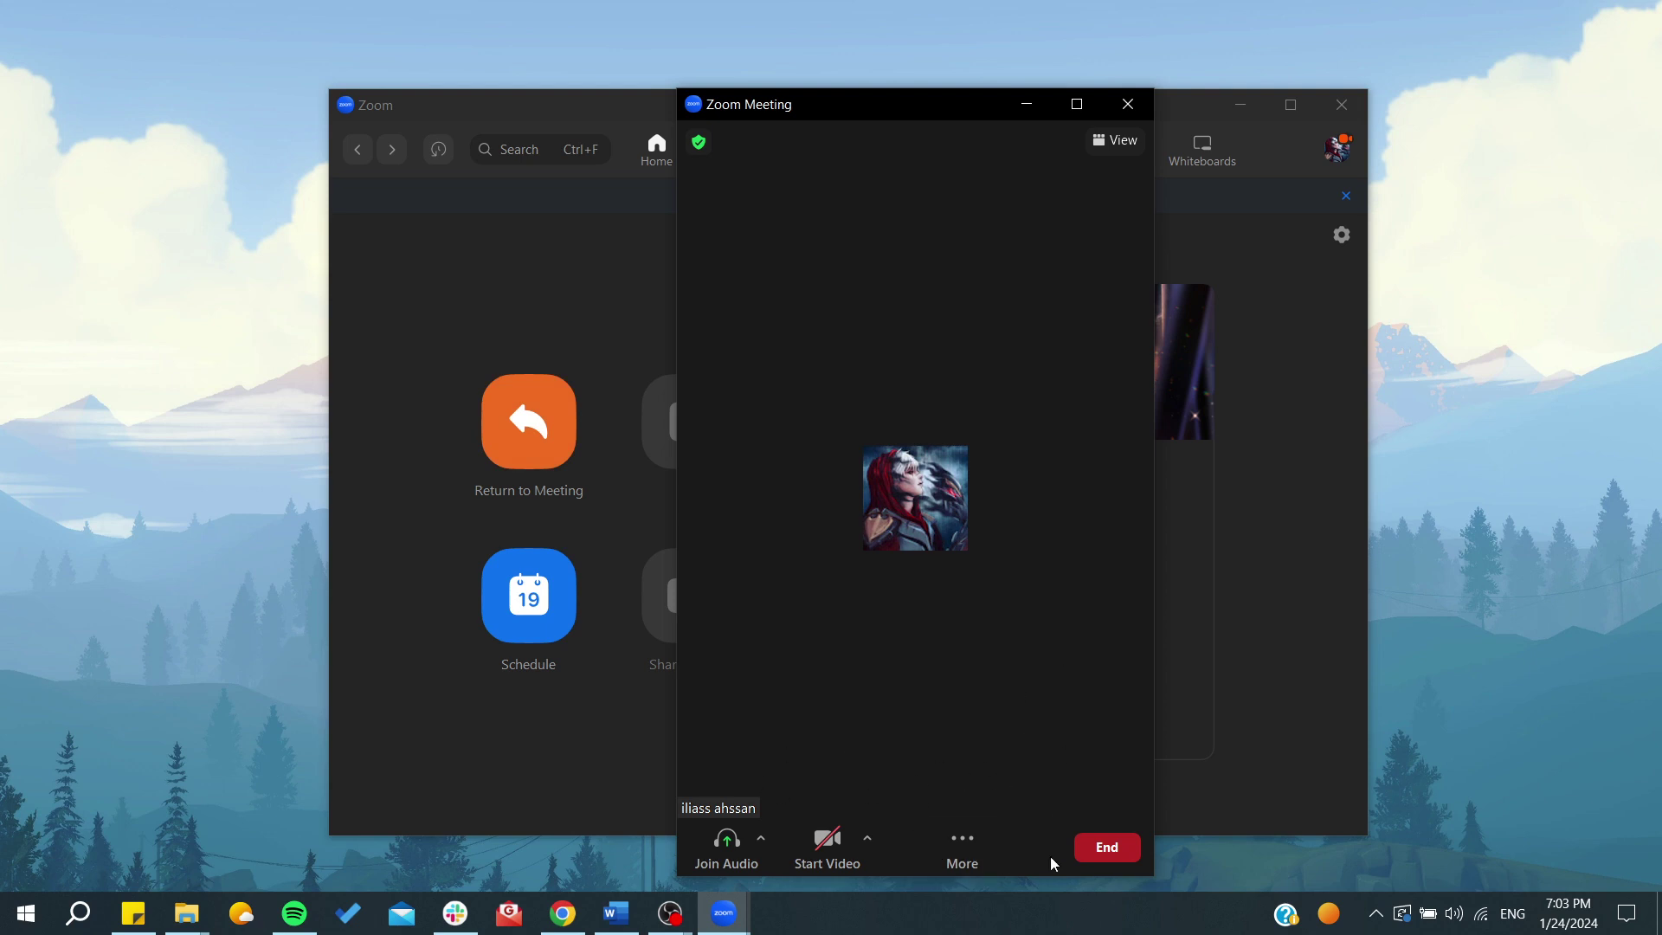
pyautogui.click(1097, 853)
pyautogui.click(1062, 743)
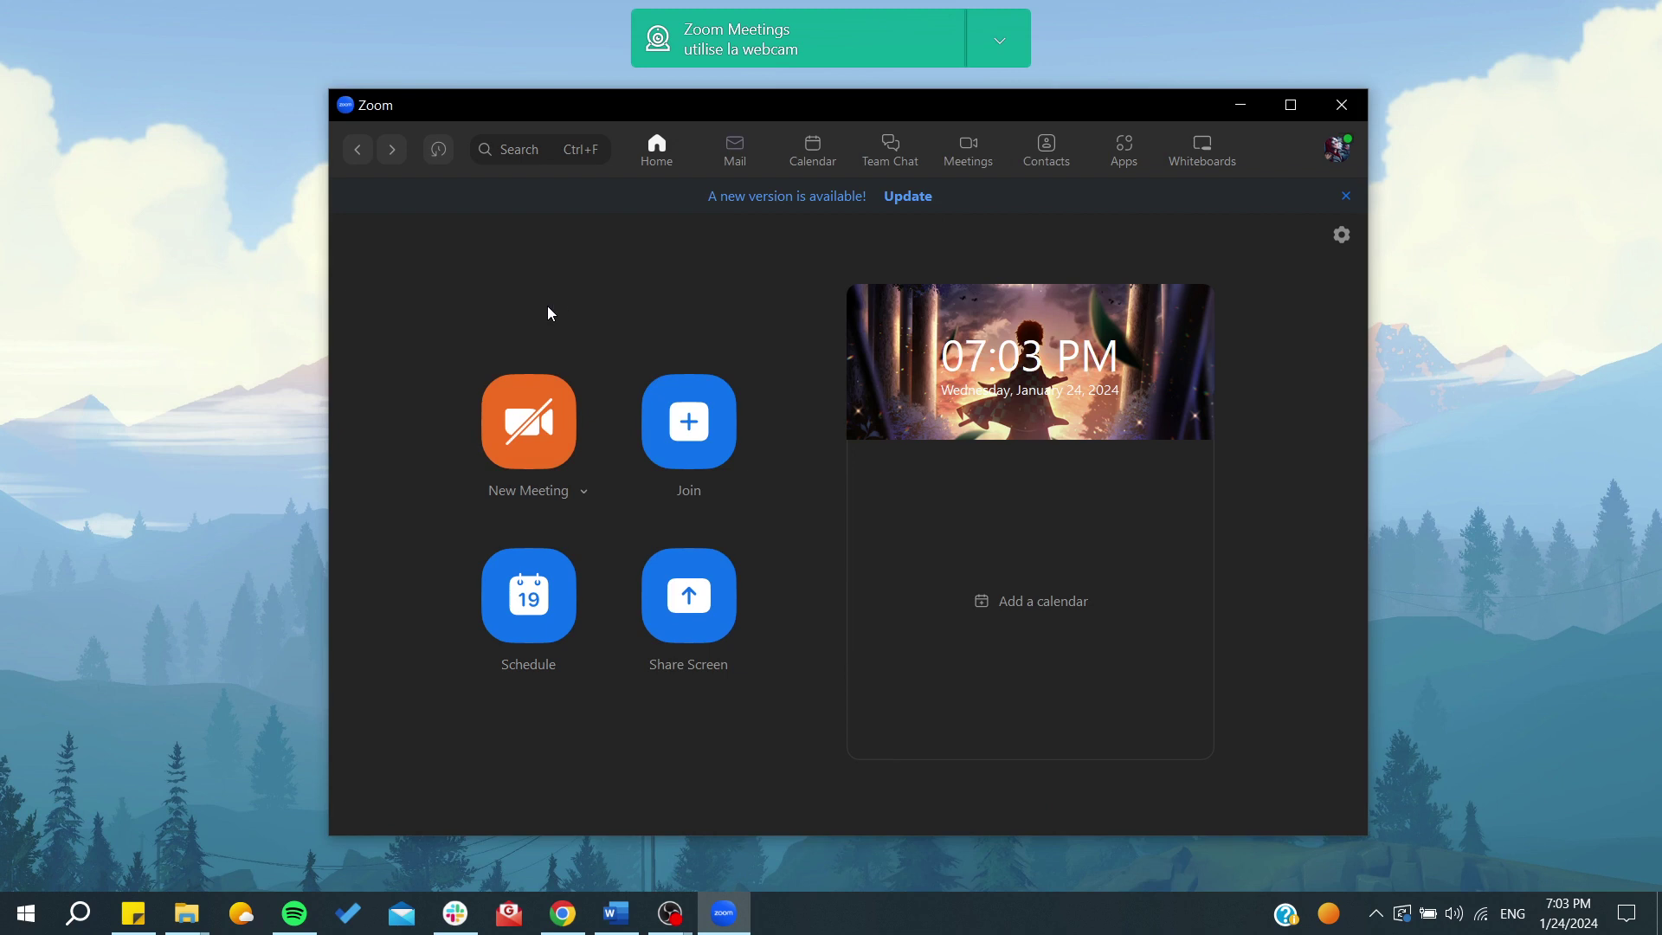